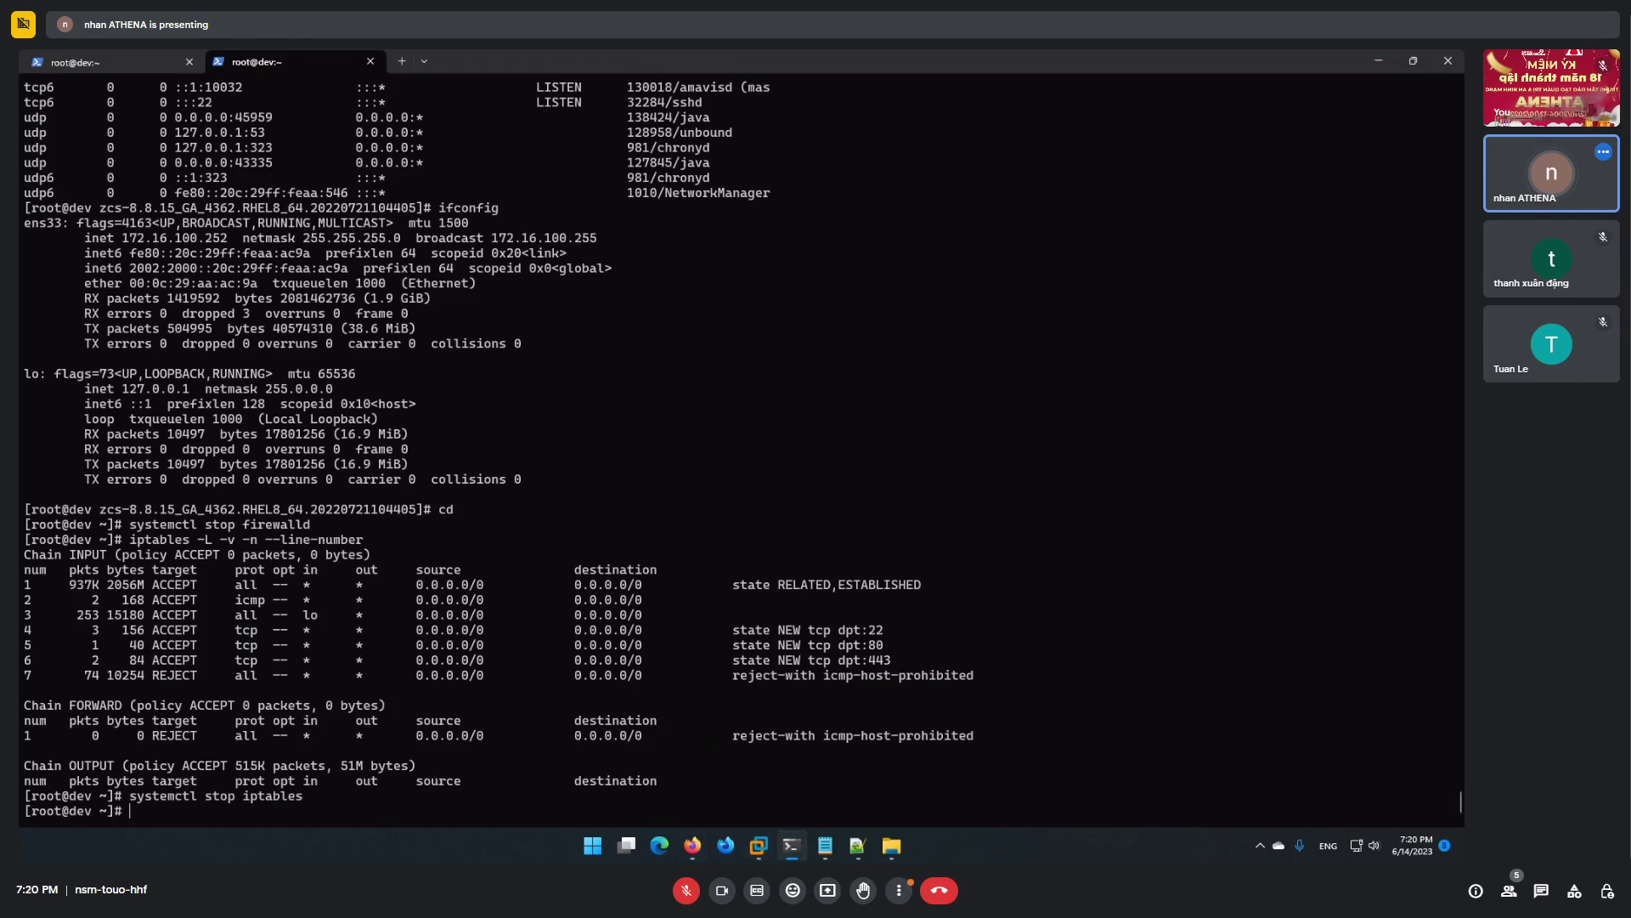
Step: Switch to Firefox and sign in to the Zimbra Admin Console, completing the admin username and entering the account password
key("alt+Tab")
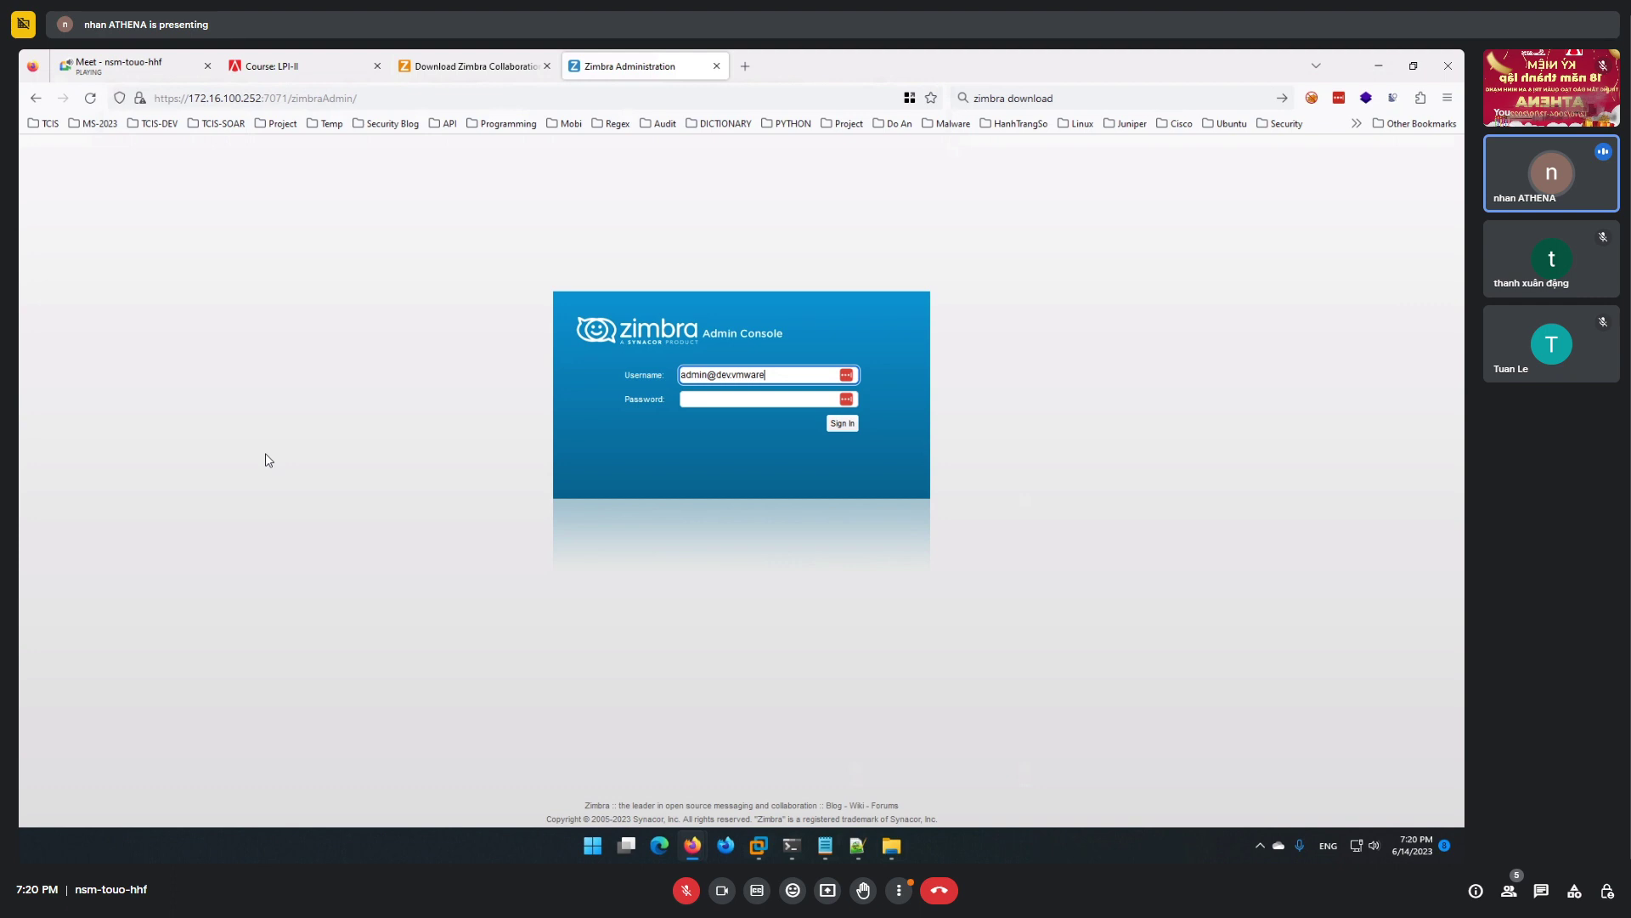
type(".lab")
key("Tab")
key("Return")
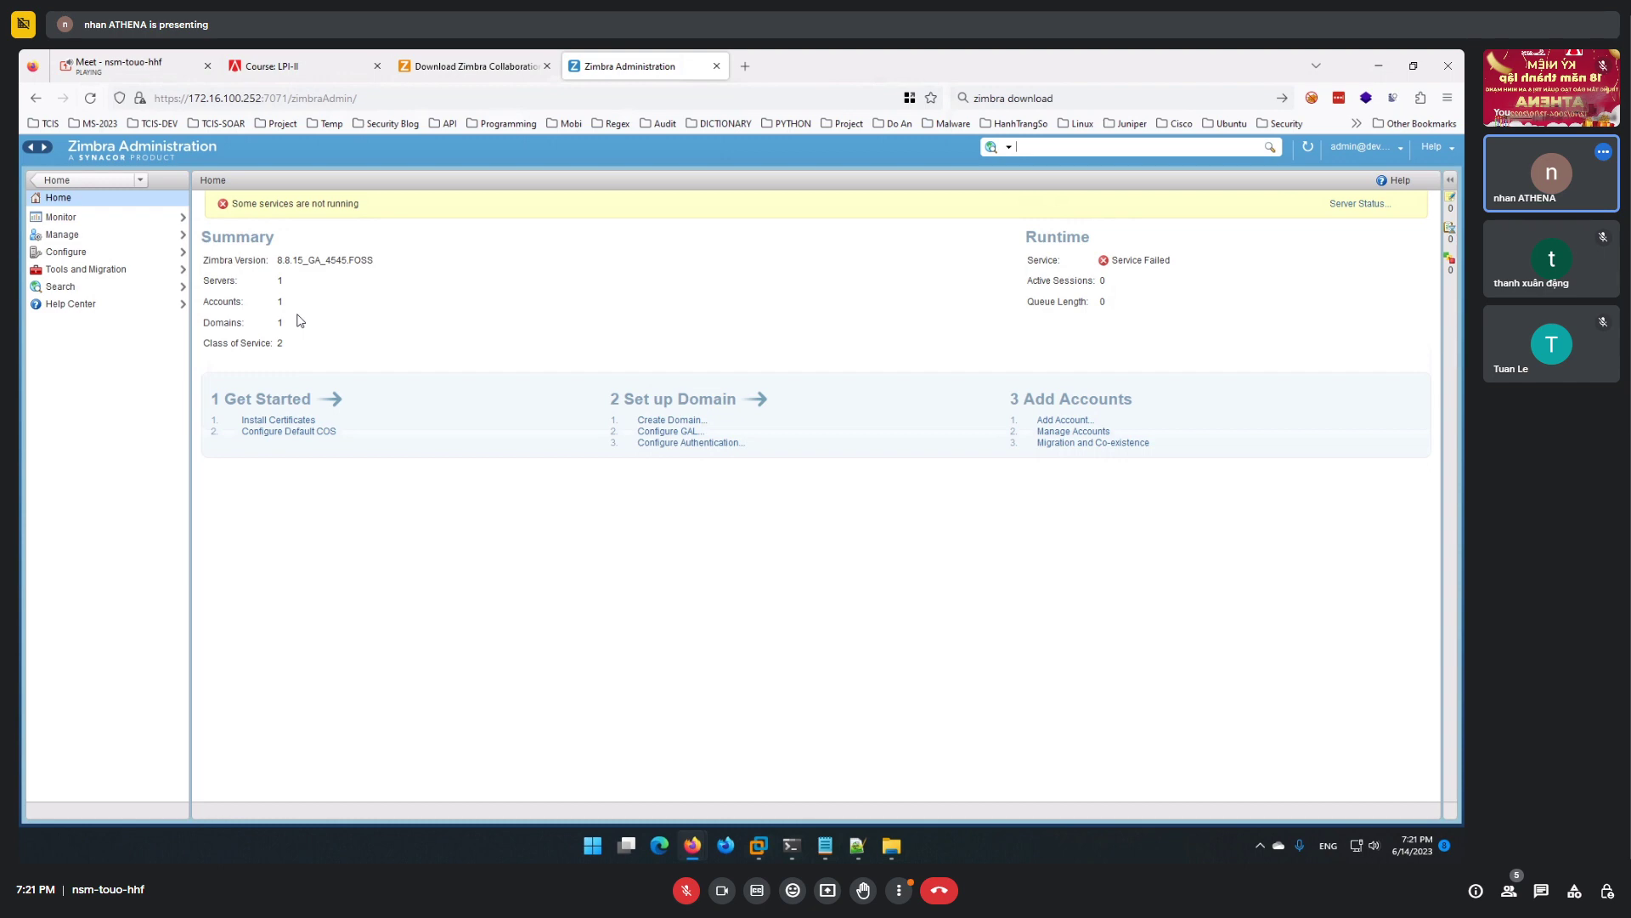
Step: Return to the terminal, list /etc/passwd, switch to the zimbra user and change to its home directory
key("alt+Tab")
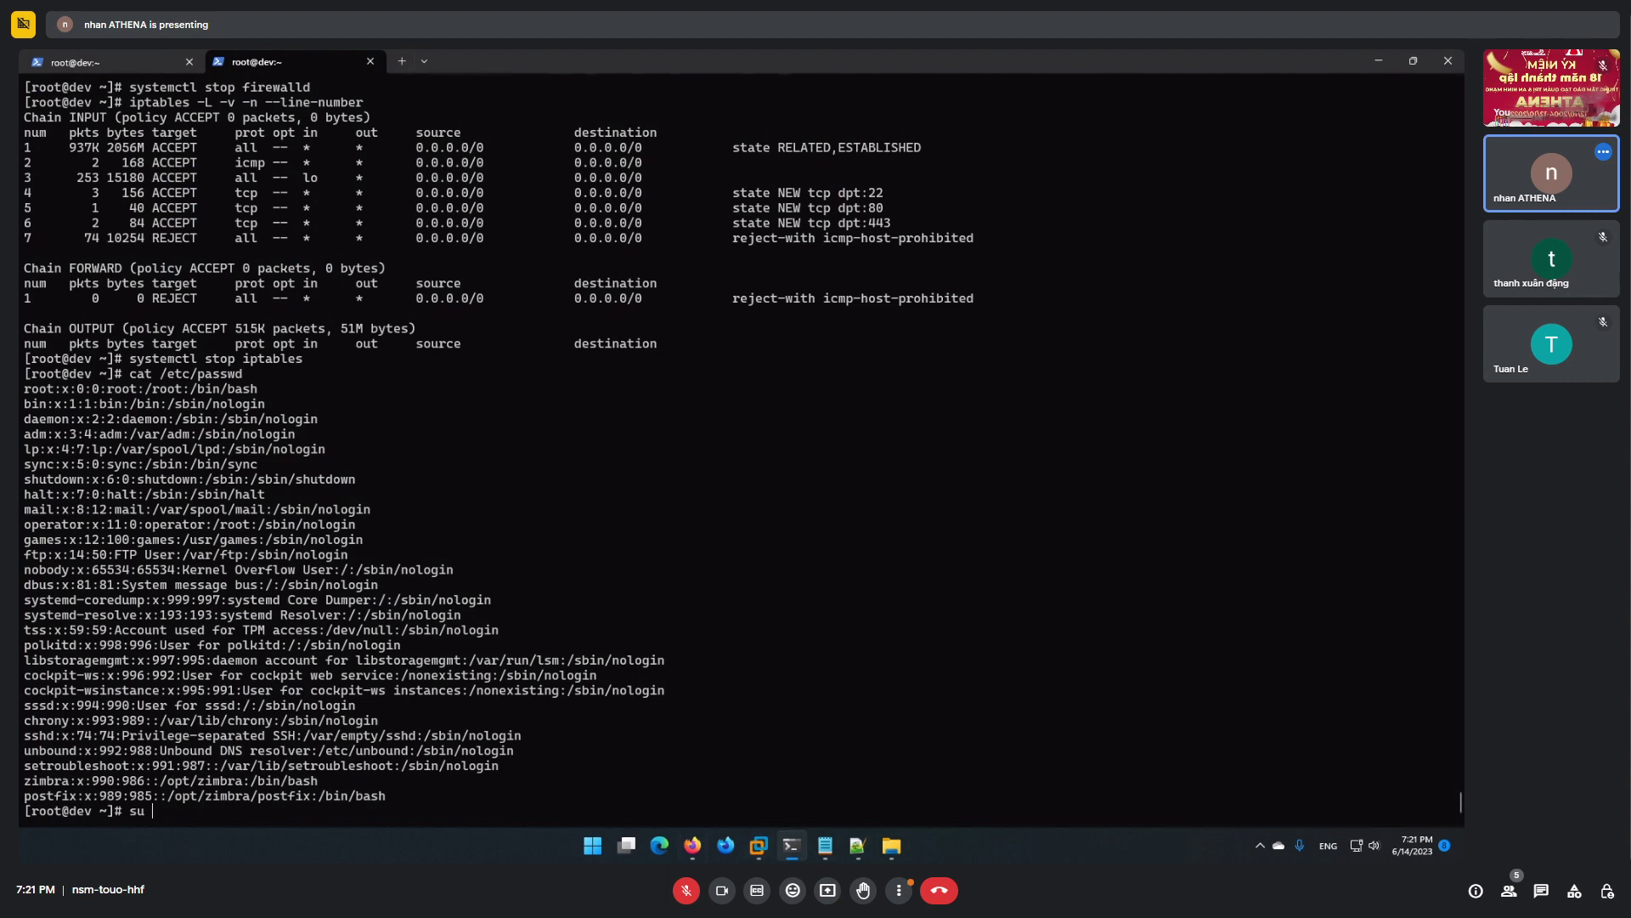
type("zimbra")
key("Return")
type("cd")
key("Return")
Step: Check the status of all Zimbra services with zmcontrol status
type("zmcon")
key("Tab")
key("Tab")
key("Tab")
key("Tab")
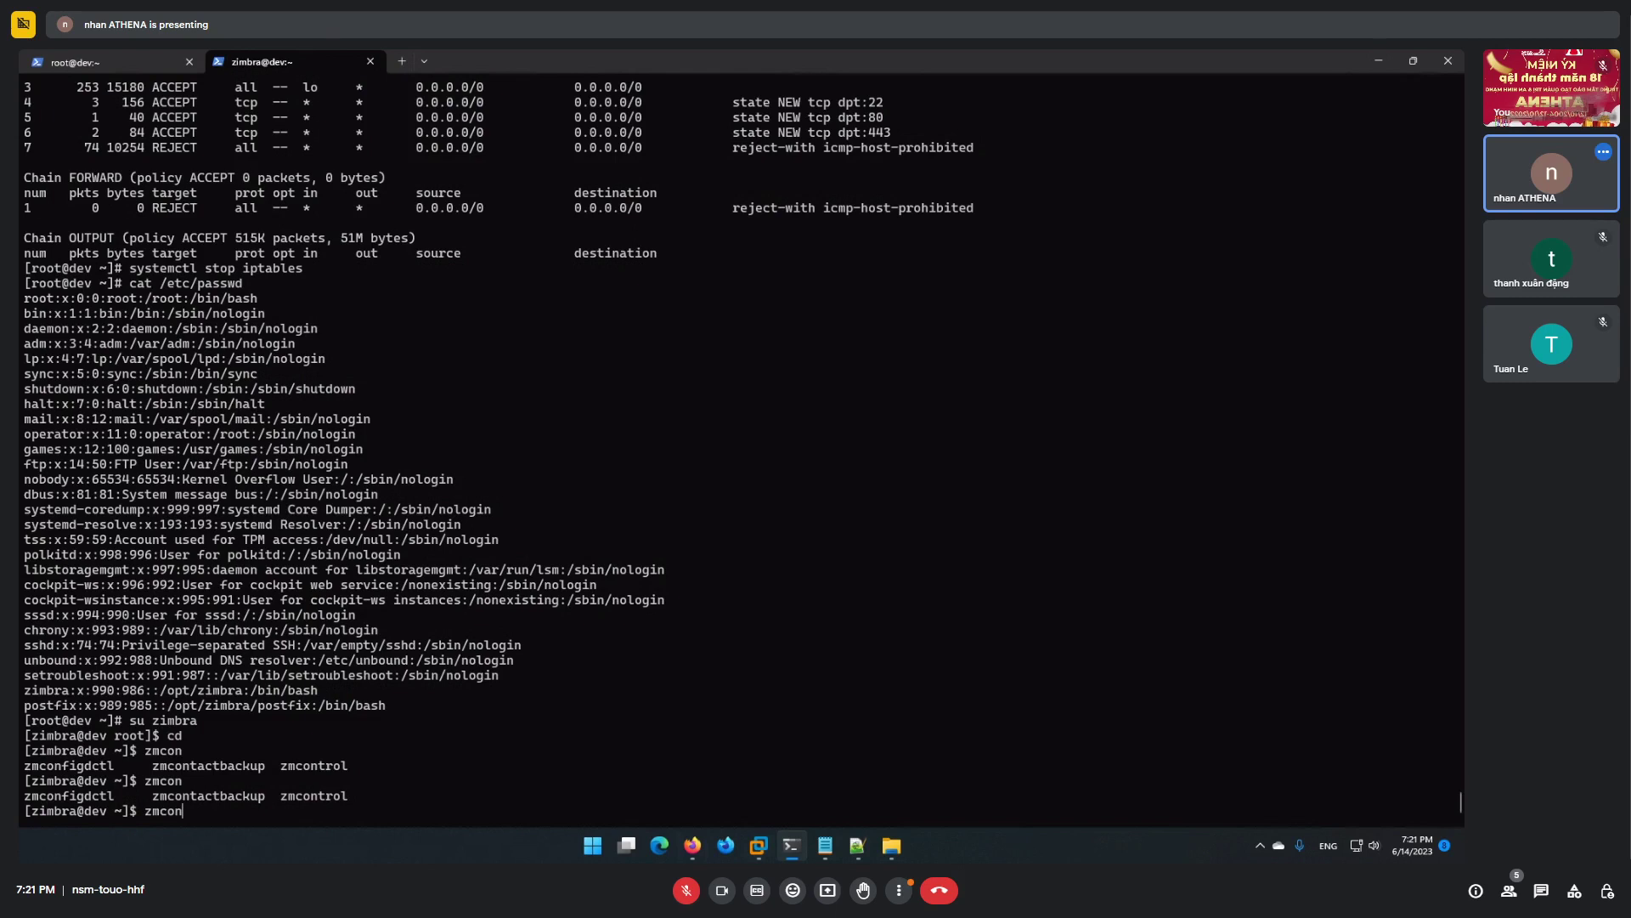
type("trol status")
key("Return")
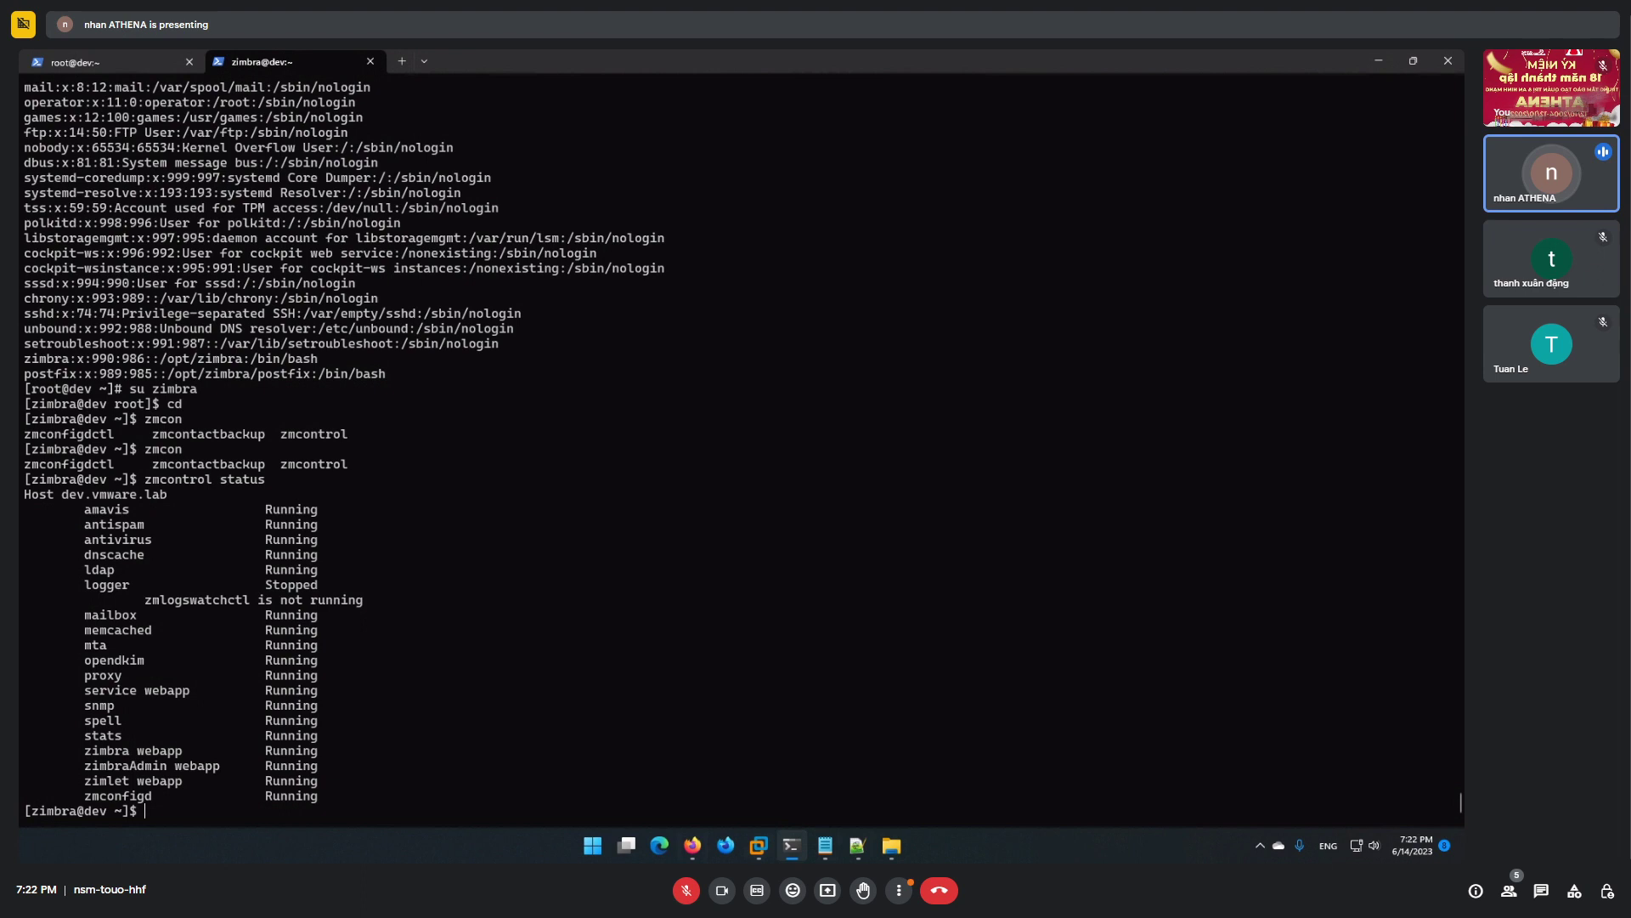
Step: Restart all Zimbra services by running zmcontrol stop followed by zmcontrol start
type("zmcontrol stop")
key("Return")
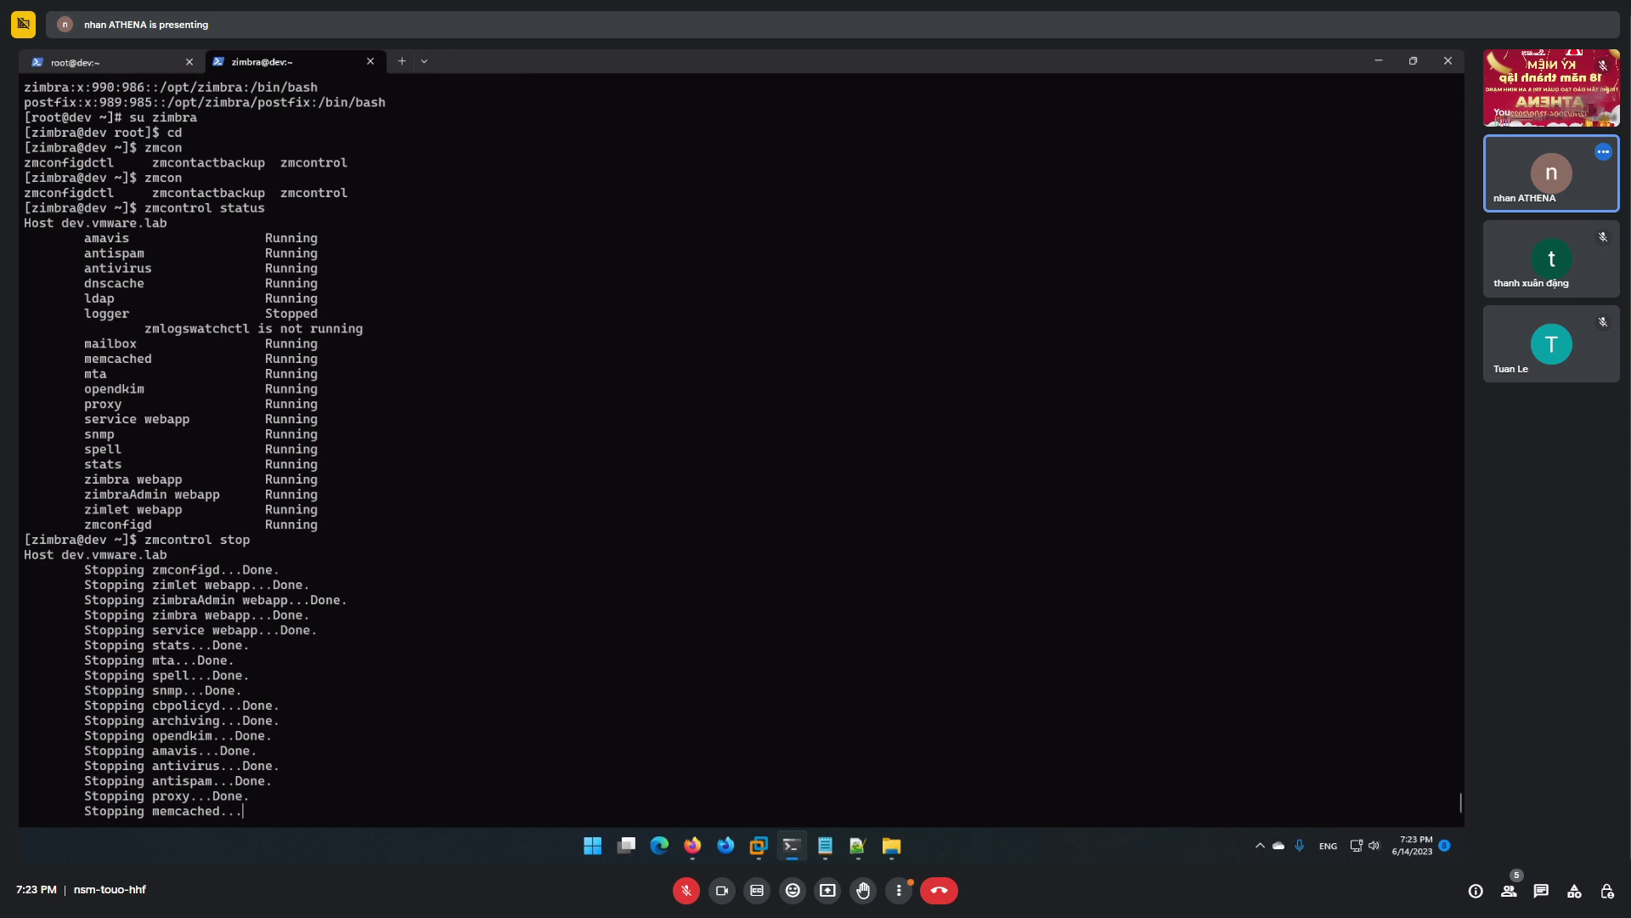
type("zmcontrol start")
key("Return")
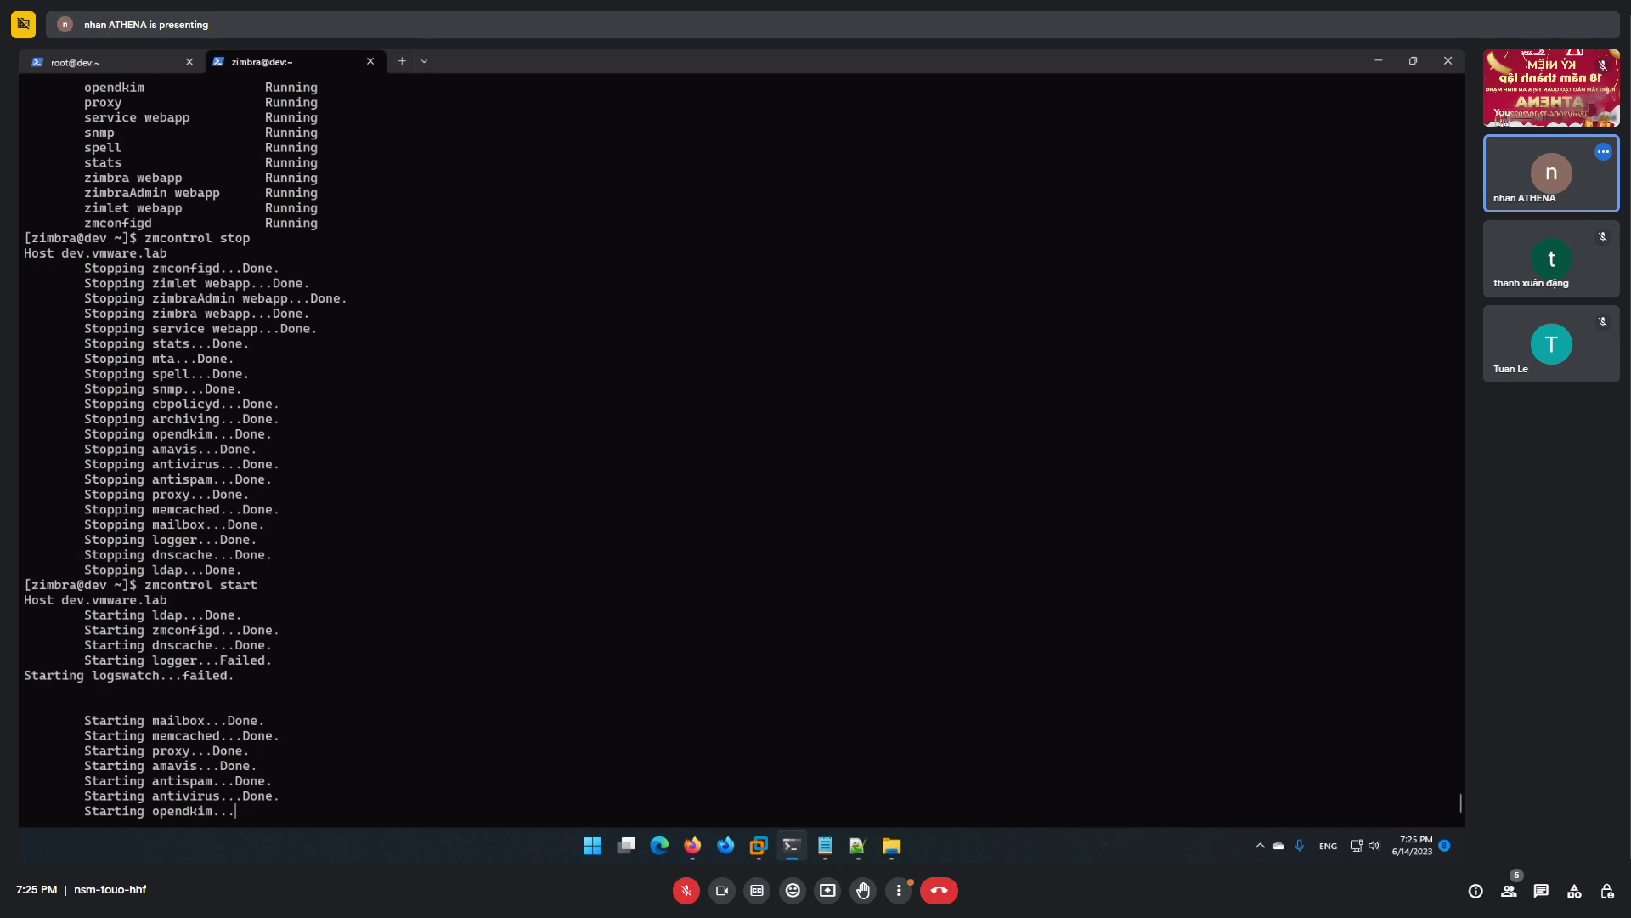
left_click(693, 845)
left_click(357, 100)
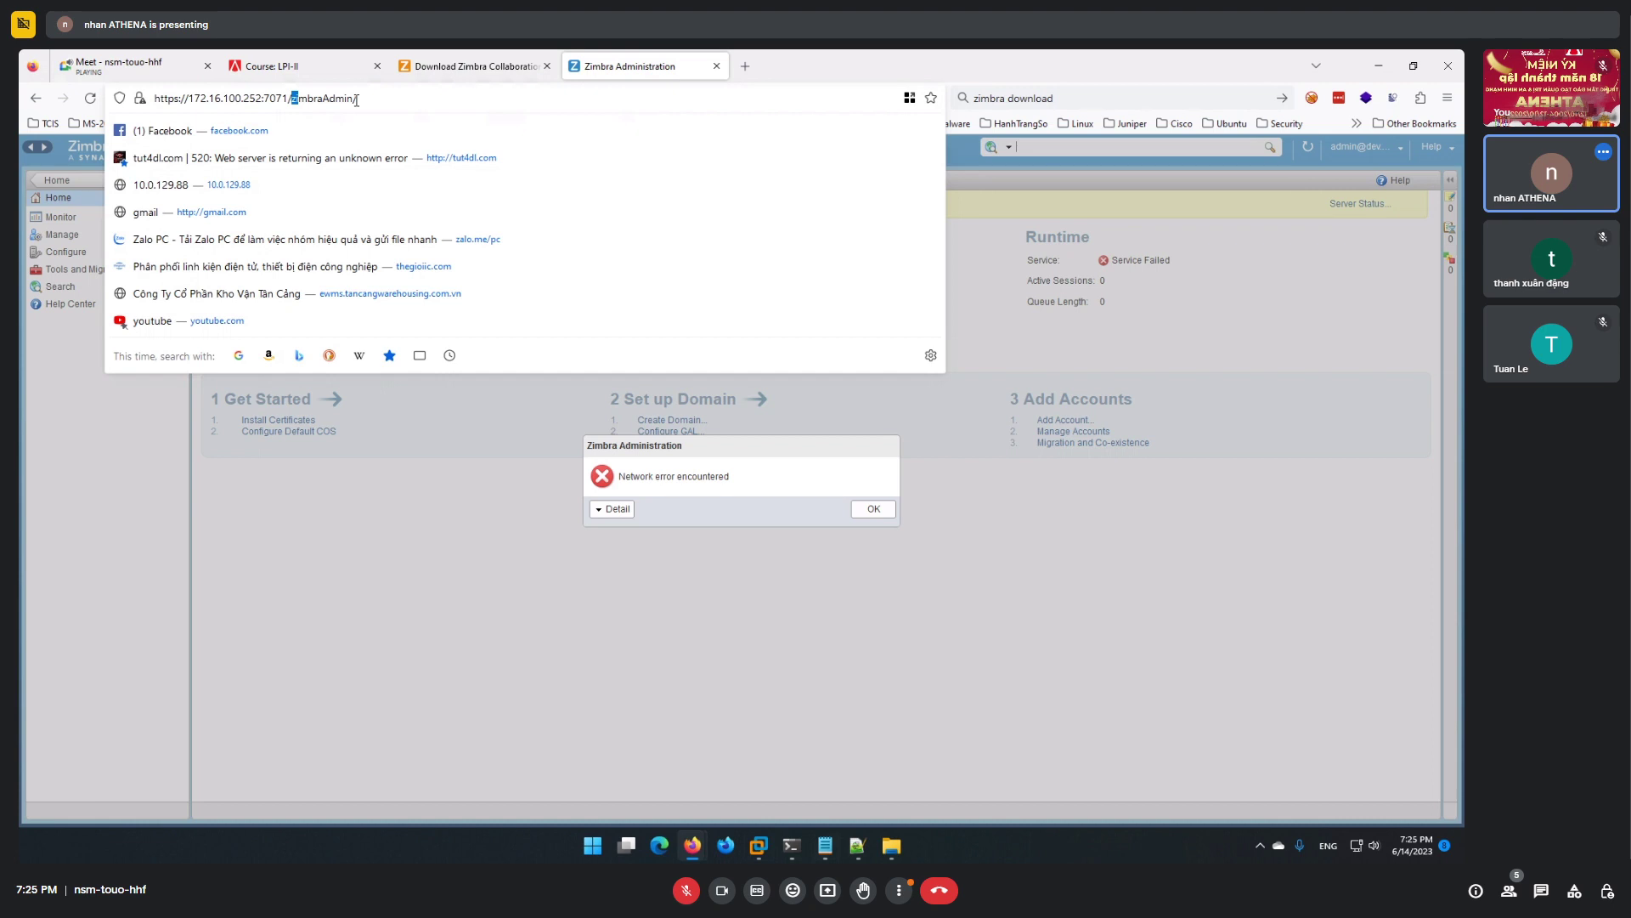
key("Return")
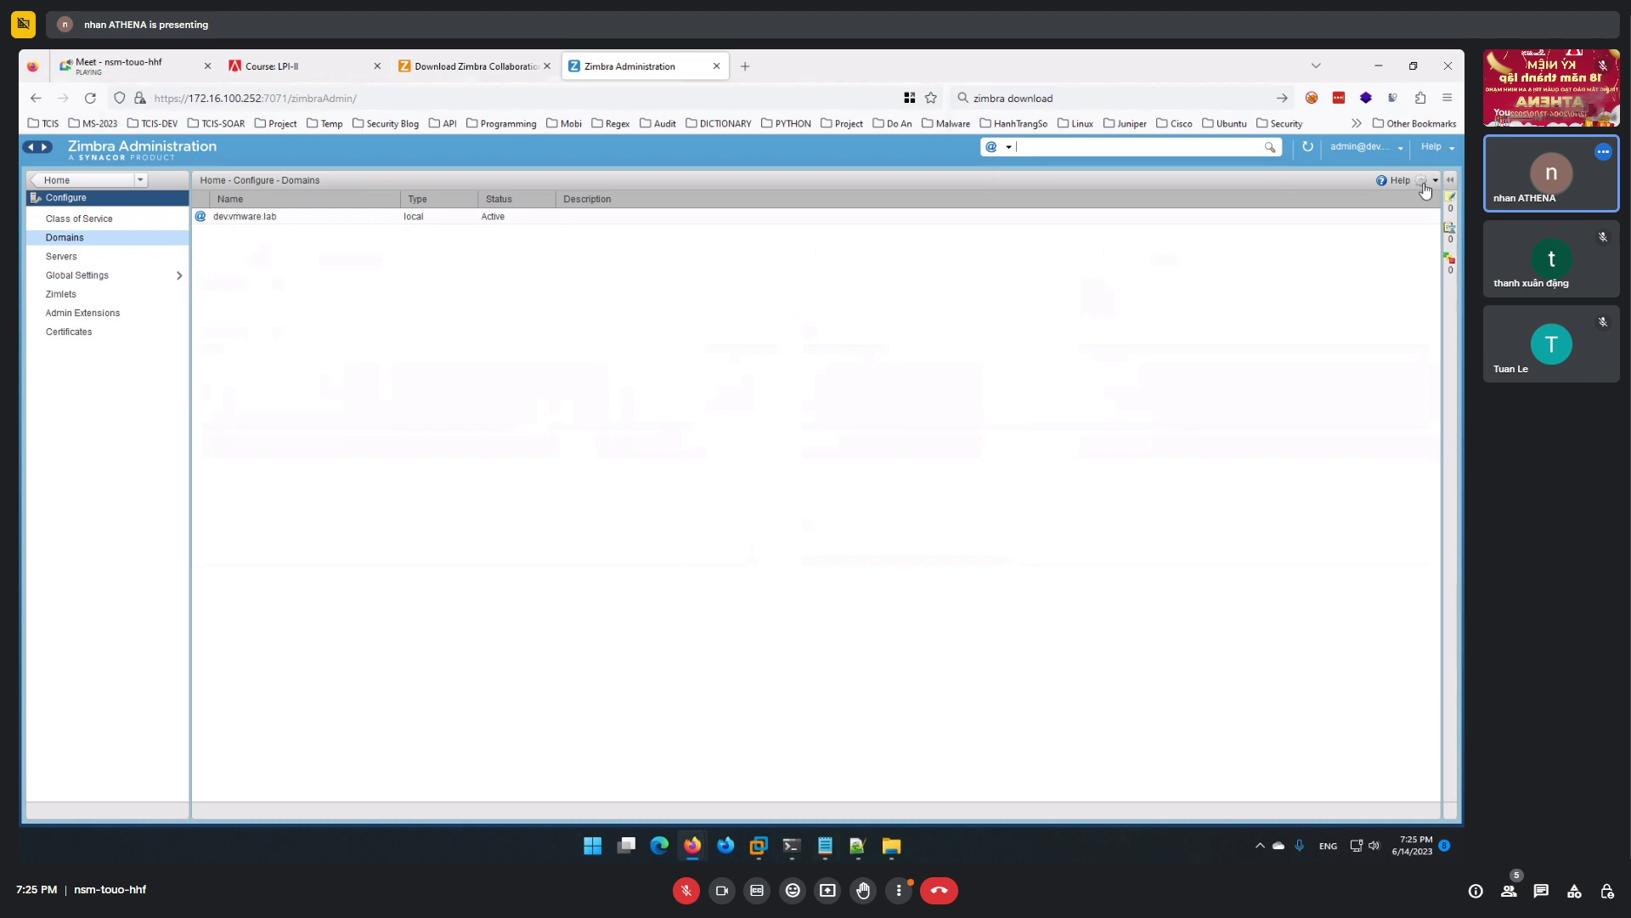
Step: Review the dev.vmware.lab domain and the Global Settings in the admin console's configuration
double_click(292, 219)
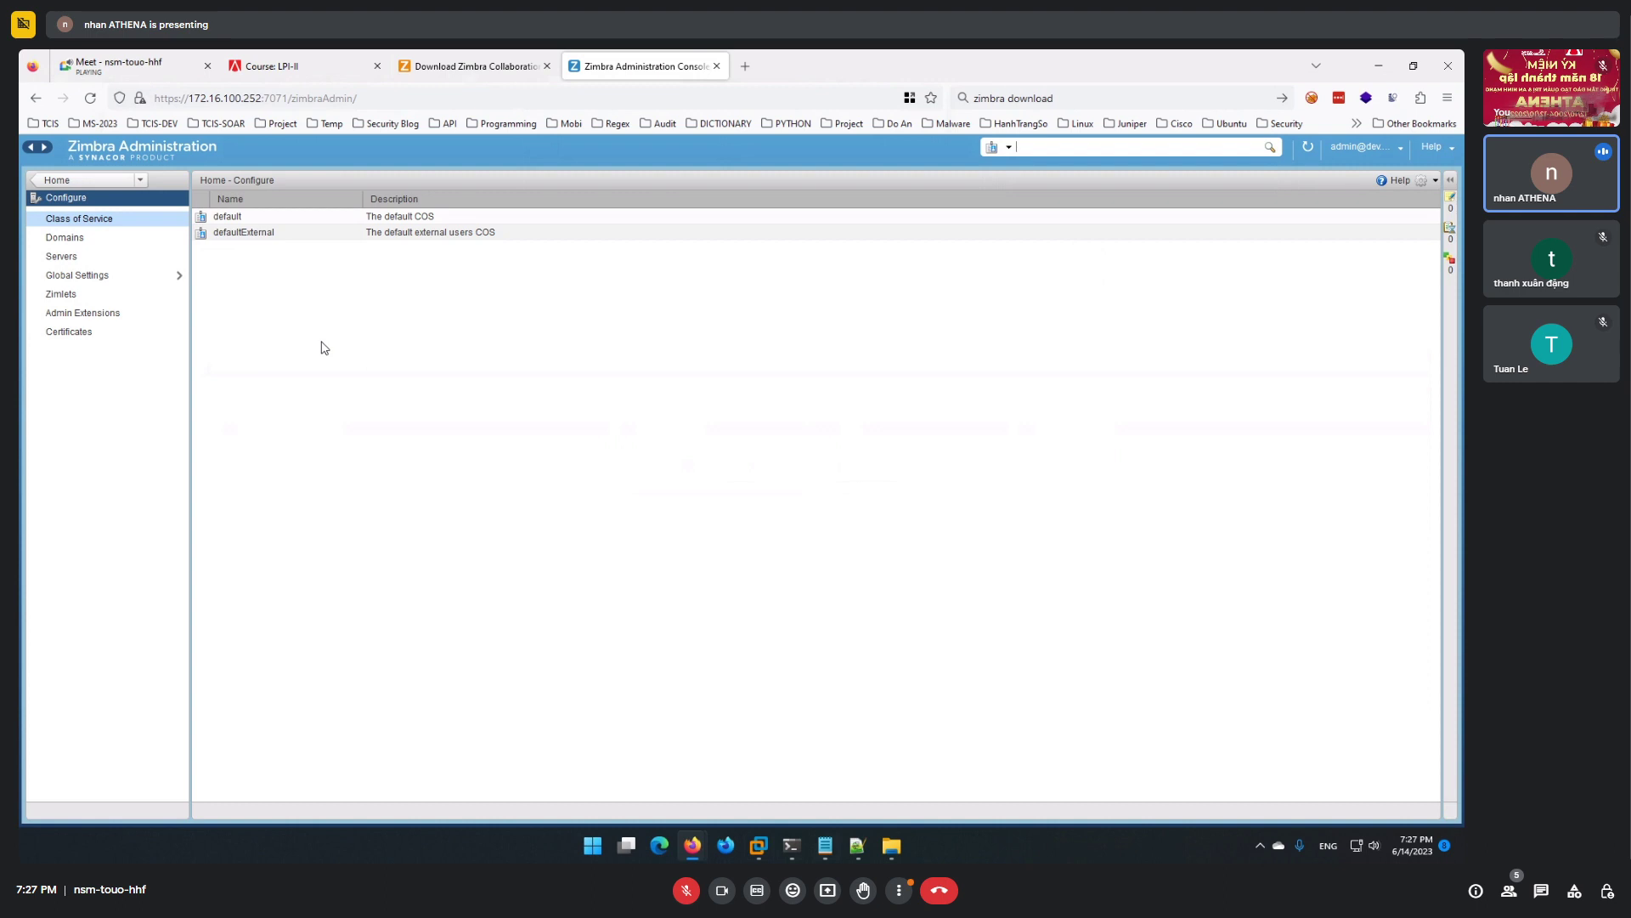
left_click(77, 274)
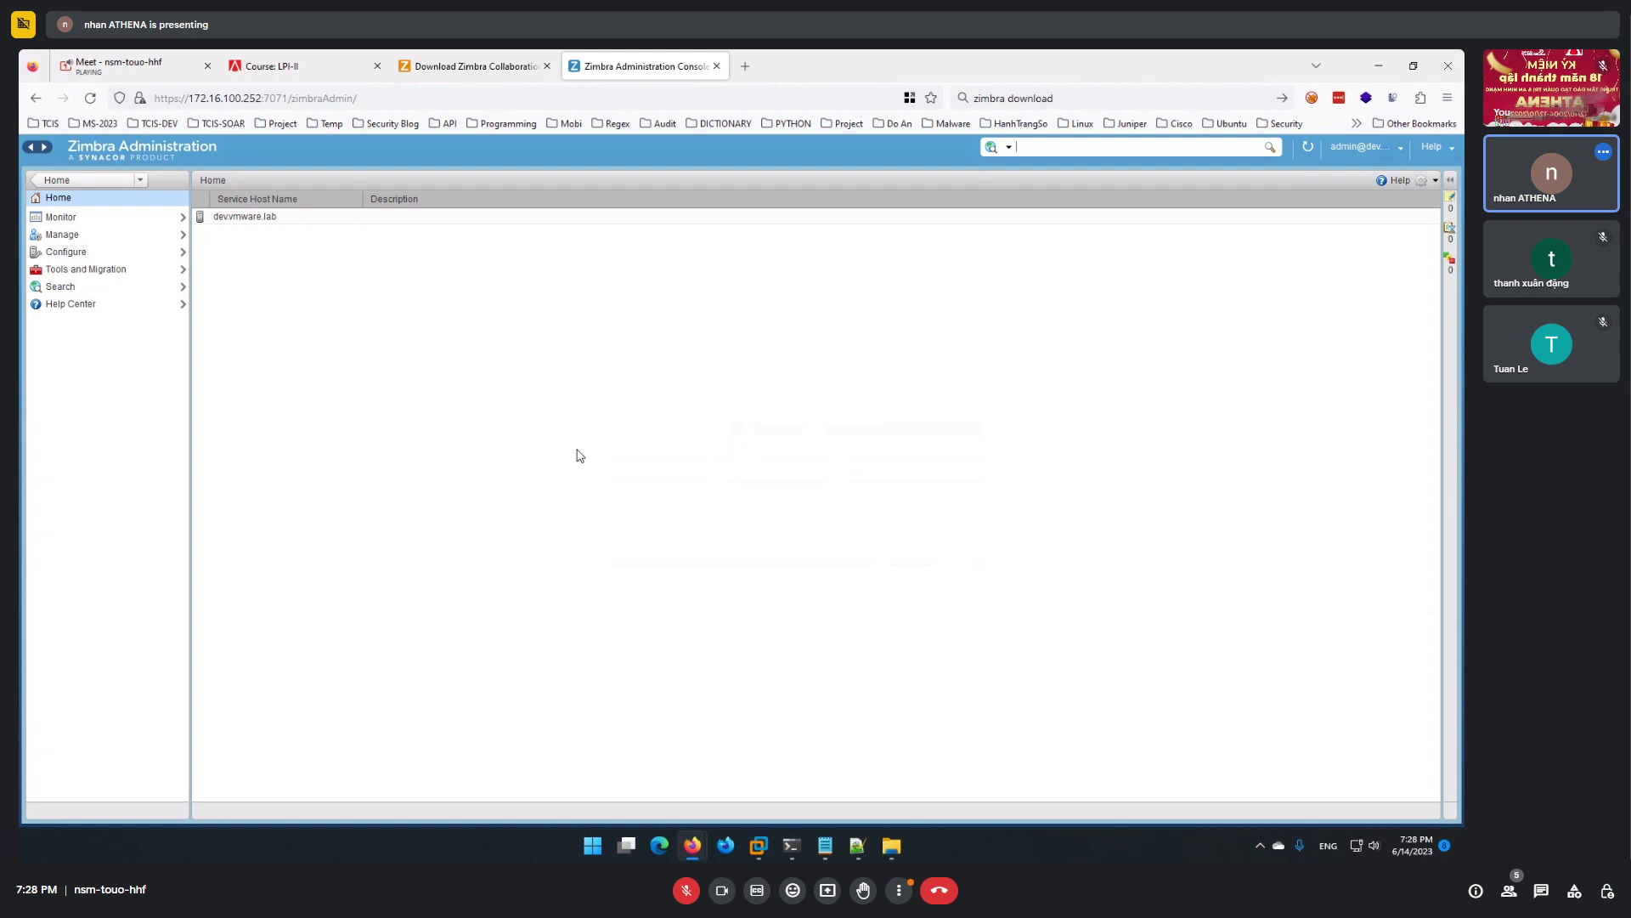
Step: Load the Zimbra web client on 172.16.100.252 in a new browser tab and sign in with the admin username and password
left_click(745, 66)
type("https://172.16.100.252:80")
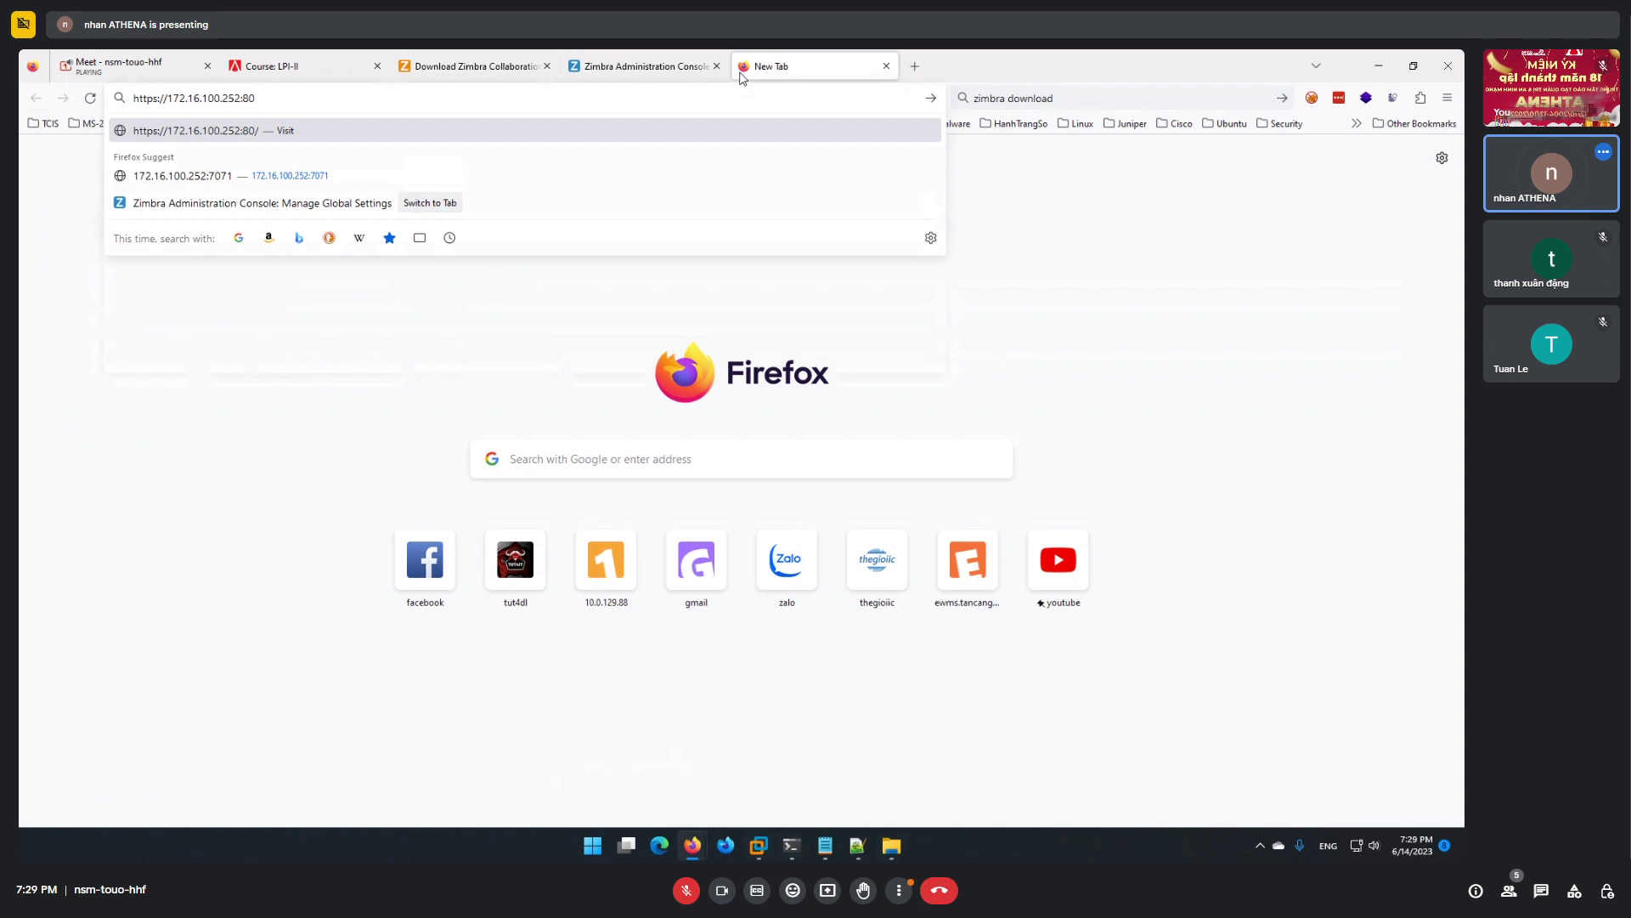
key("Return")
left_click(798, 375)
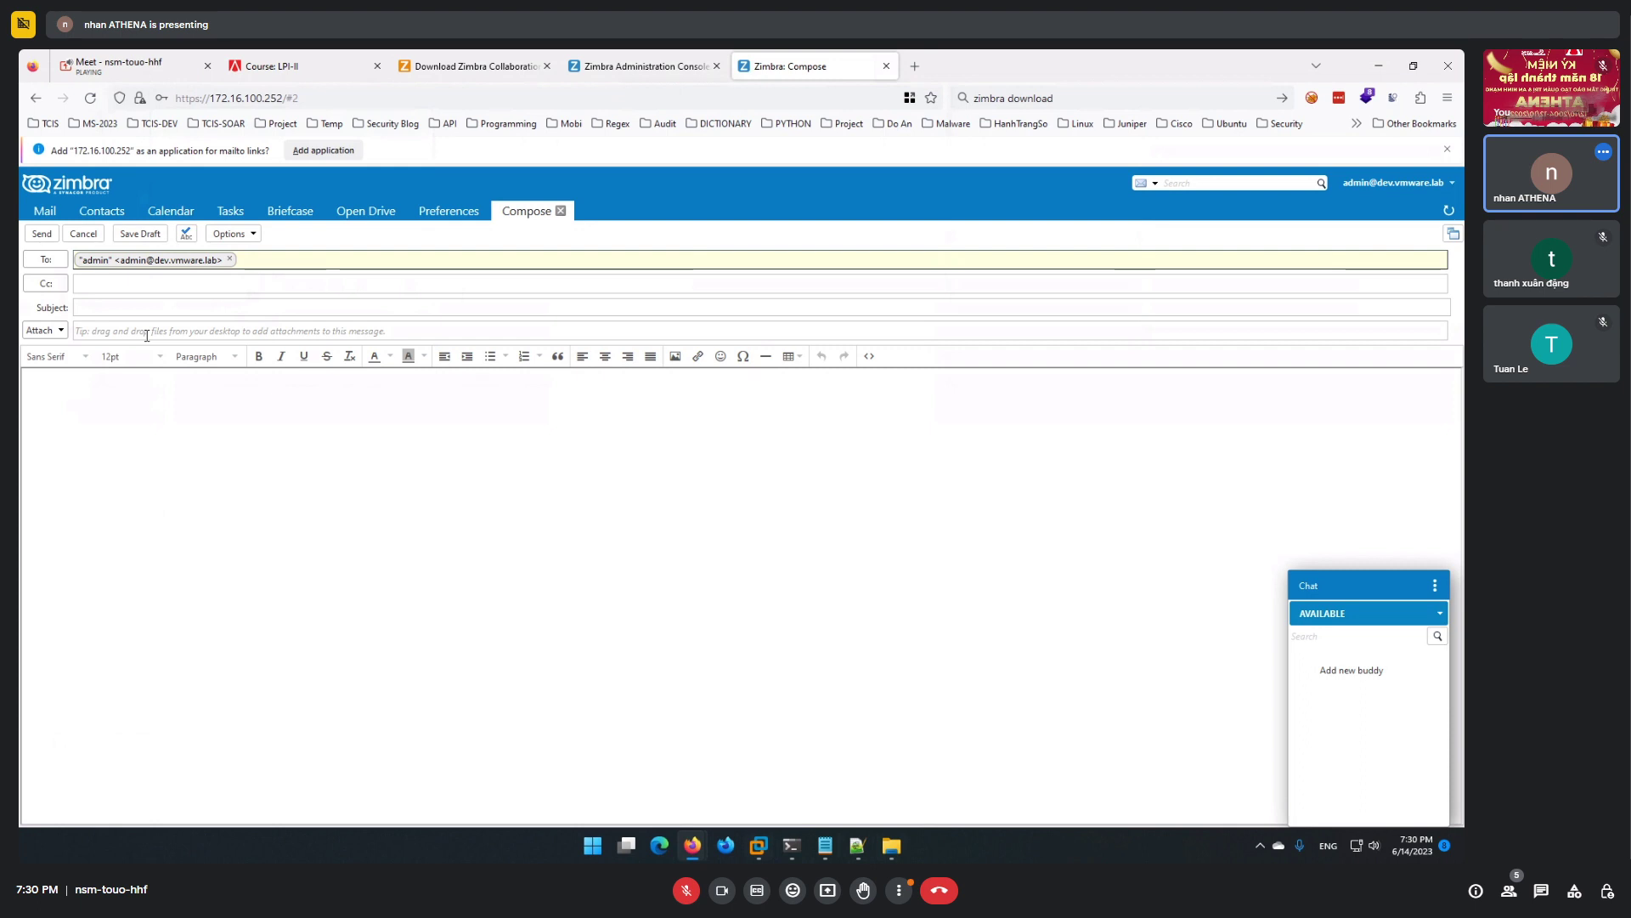
Step: Send the composed message addressed to the admin account
left_click(41, 234)
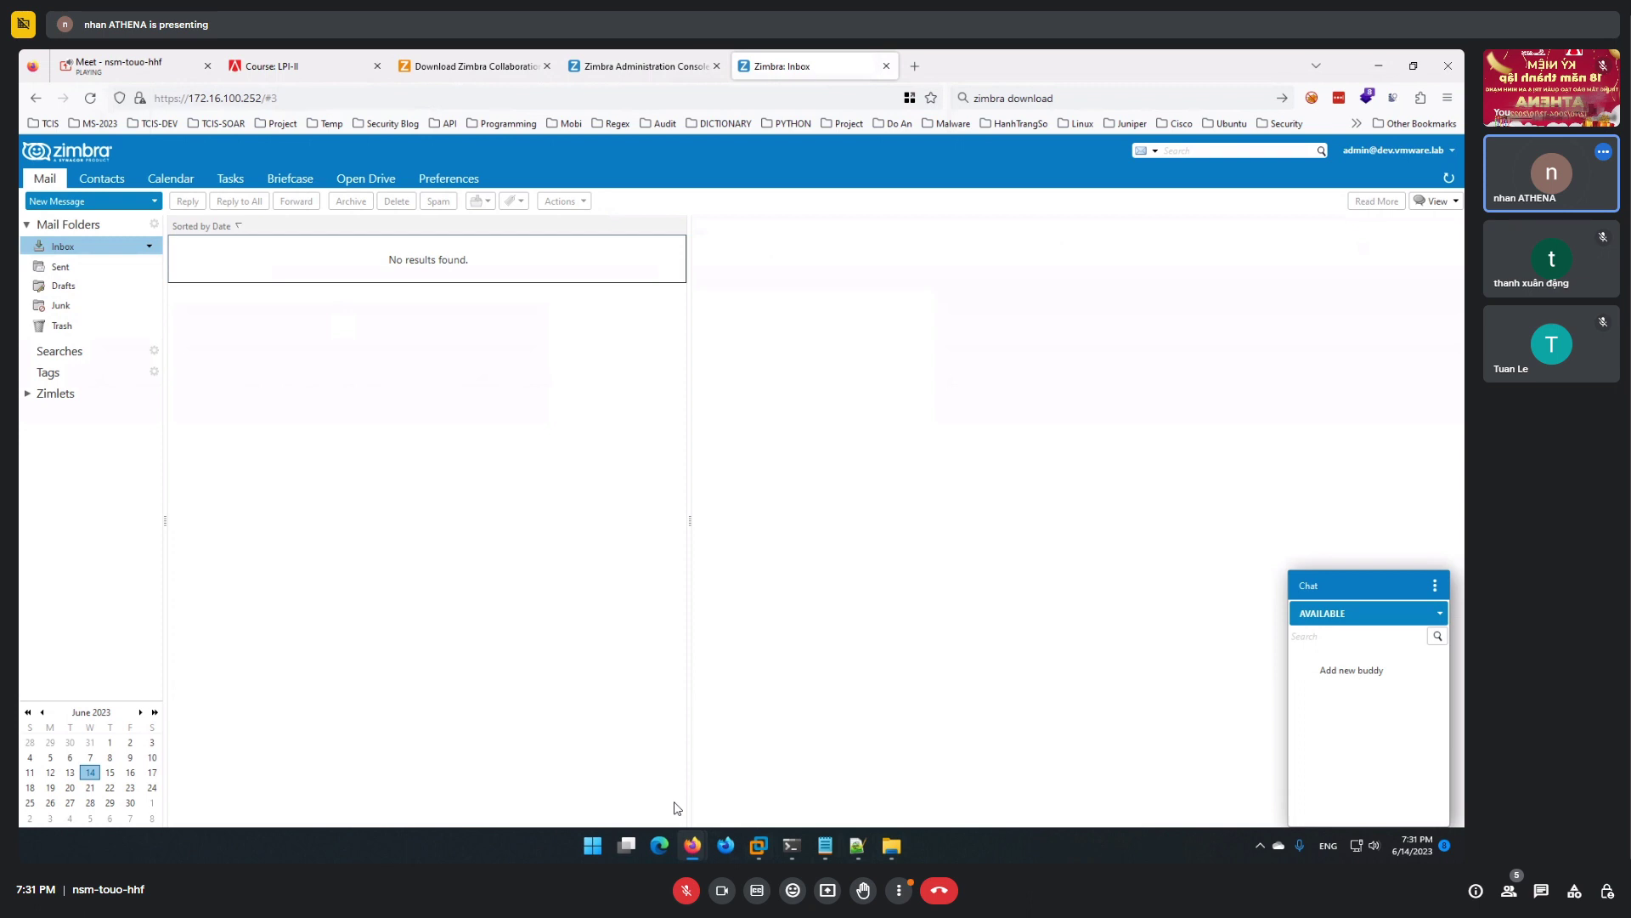
Step: Start a new domain from the admin console's domain list and set its name to vmware.lab
left_click(1434, 181)
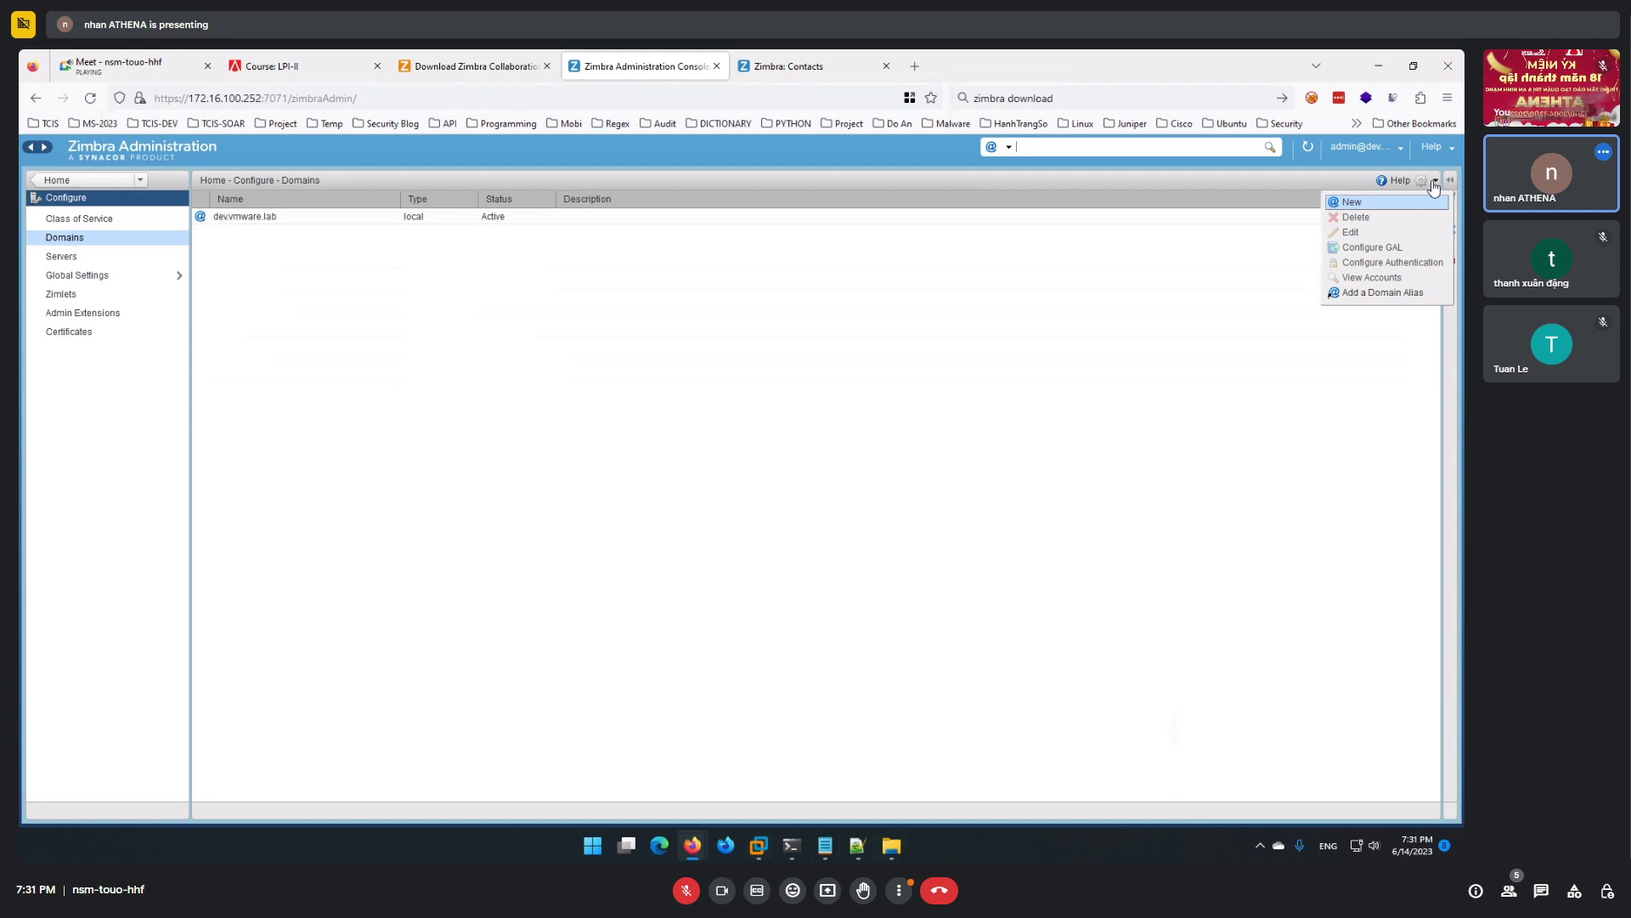
left_click(1402, 202)
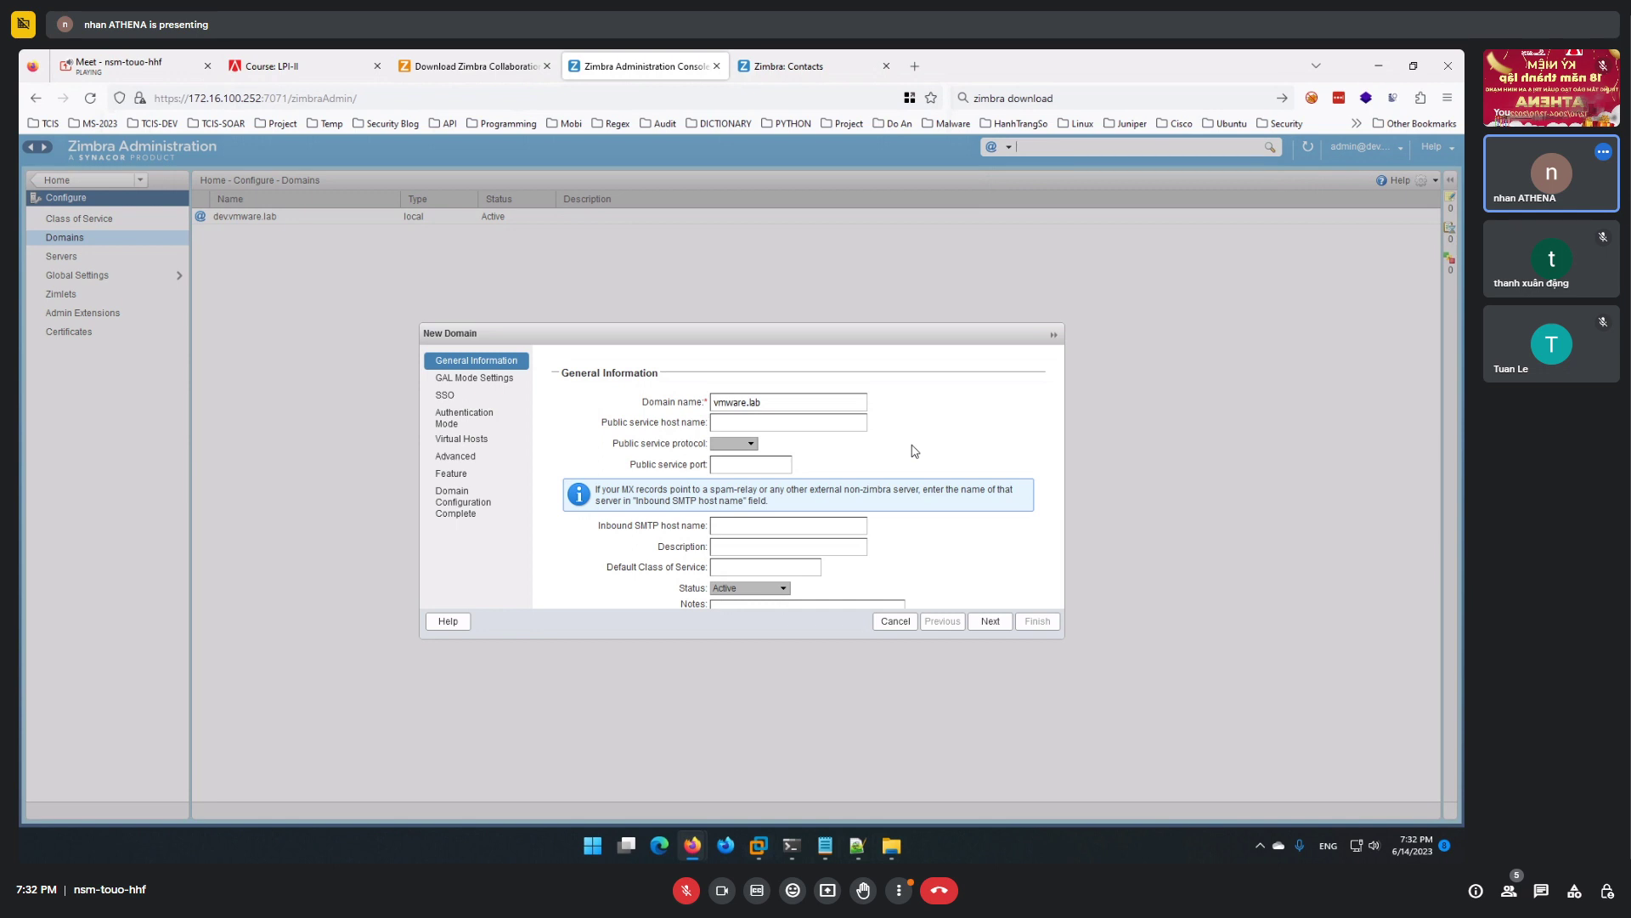
Step: Switch to the browser tab with the Google Meet call
key("ctrl+1")
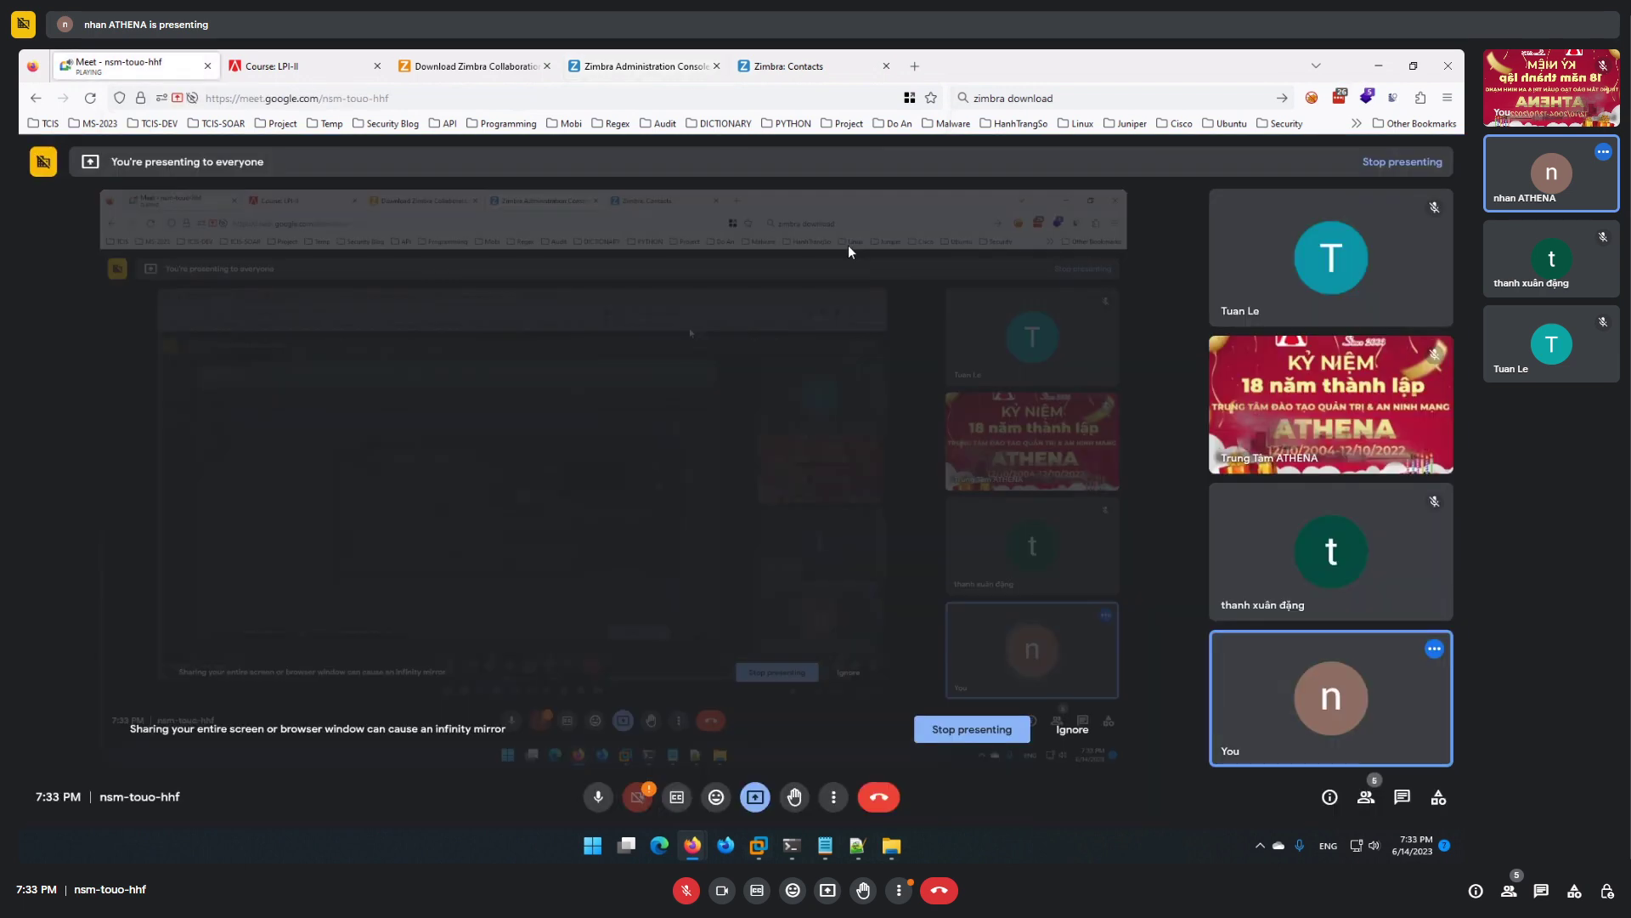